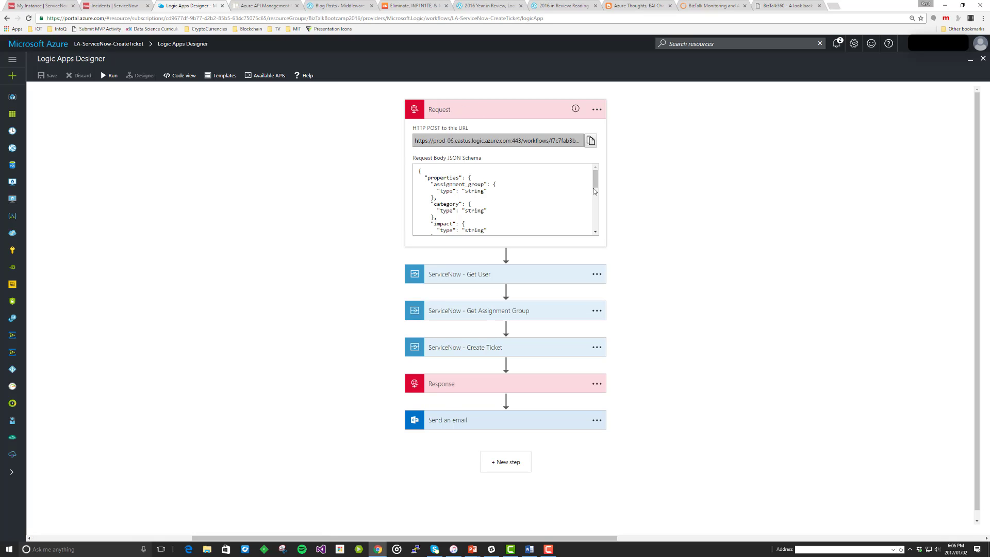
Review the Request trigger's body JSON schema down to its required fields and copy the HTTP POST URL.
{"action": "left_click_drag", "start_coordinate": [596, 181], "coordinate": [598, 222]}
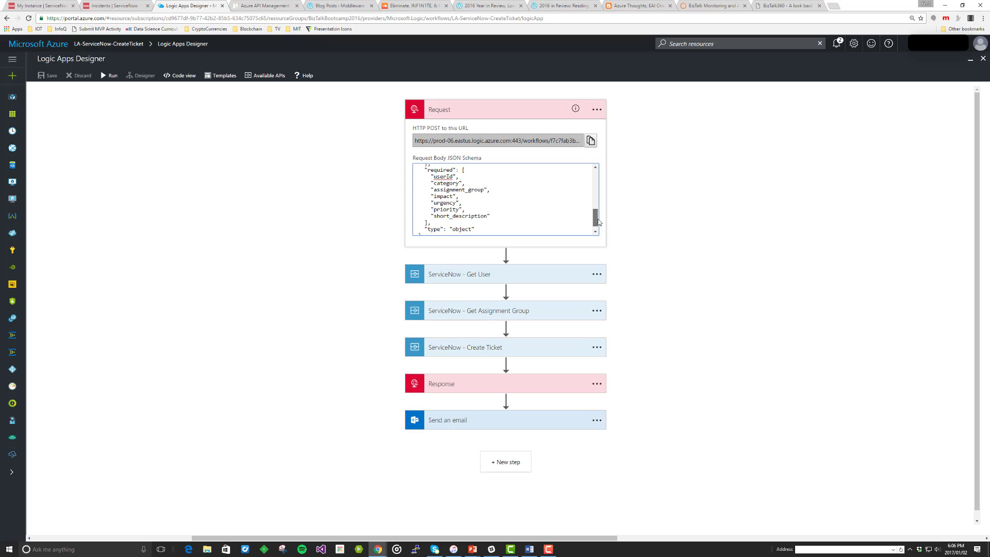
{"action": "left_click_drag", "start_coordinate": [598, 221], "coordinate": [596, 180]}
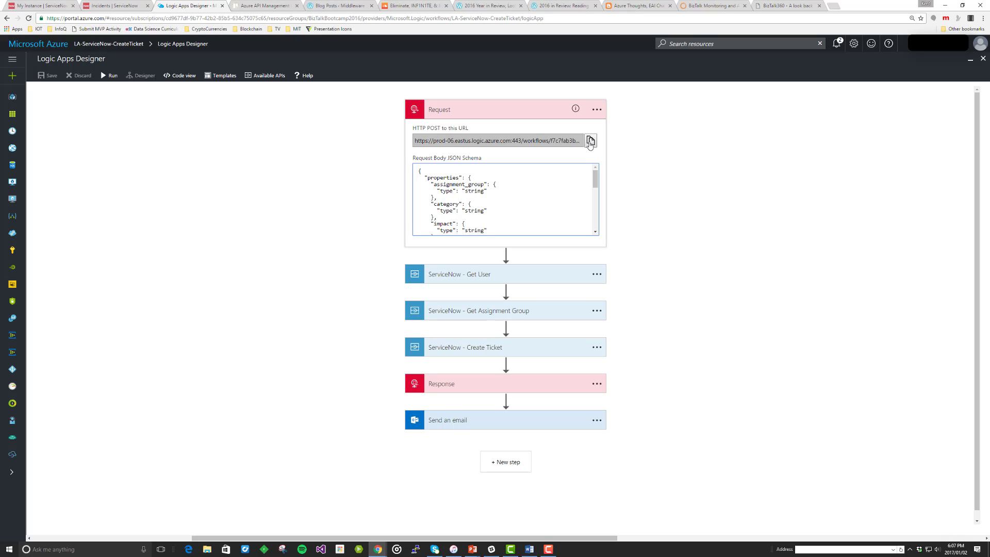
{"action": "left_click", "coordinate": [591, 143]}
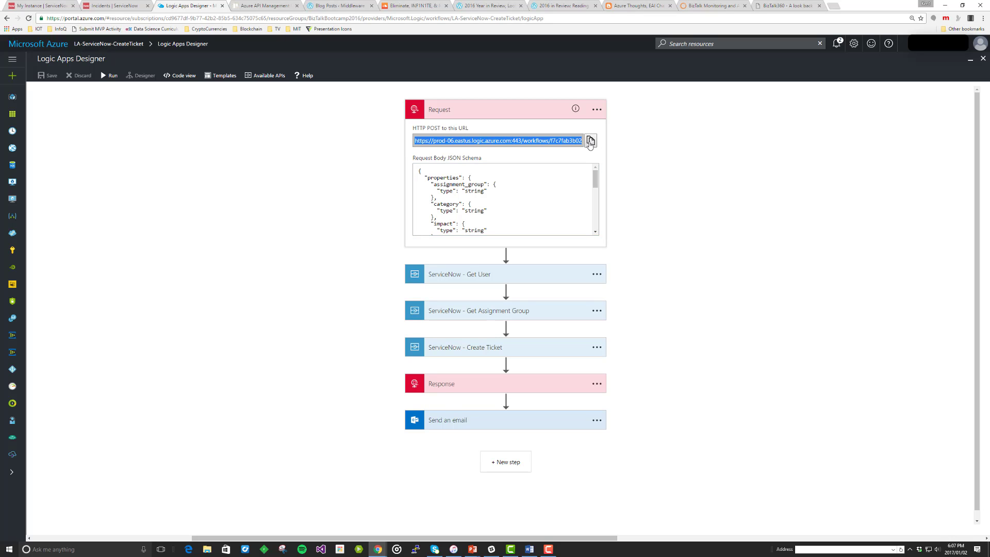
Expand the ServiceNow Get User, Get Assignment Group and Create Ticket actions and examine how their fields are mapped.
{"action": "left_click", "coordinate": [442, 273]}
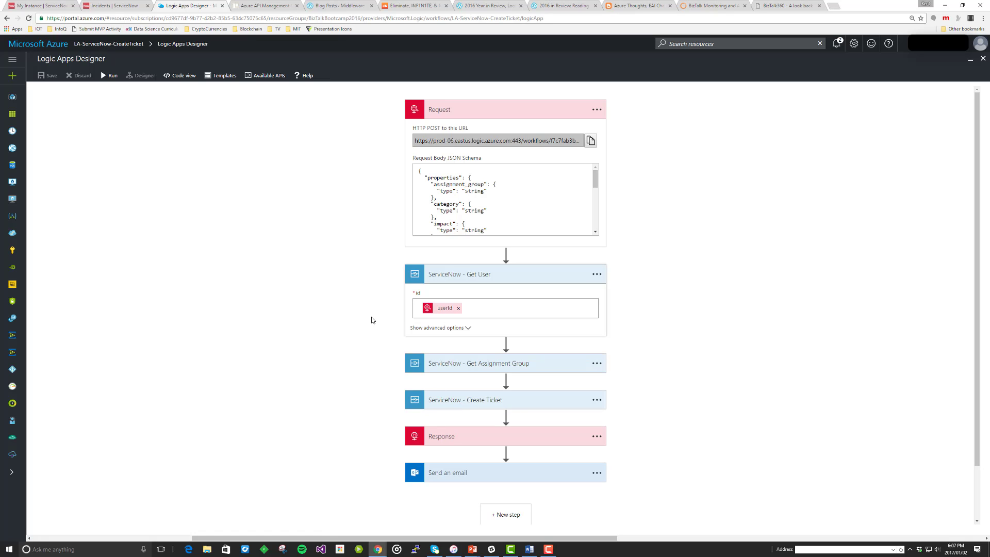
{"action": "left_click", "coordinate": [437, 364]}
{"action": "scroll", "coordinate": [376, 347], "scroll_direction": "down", "scroll_amount": 2}
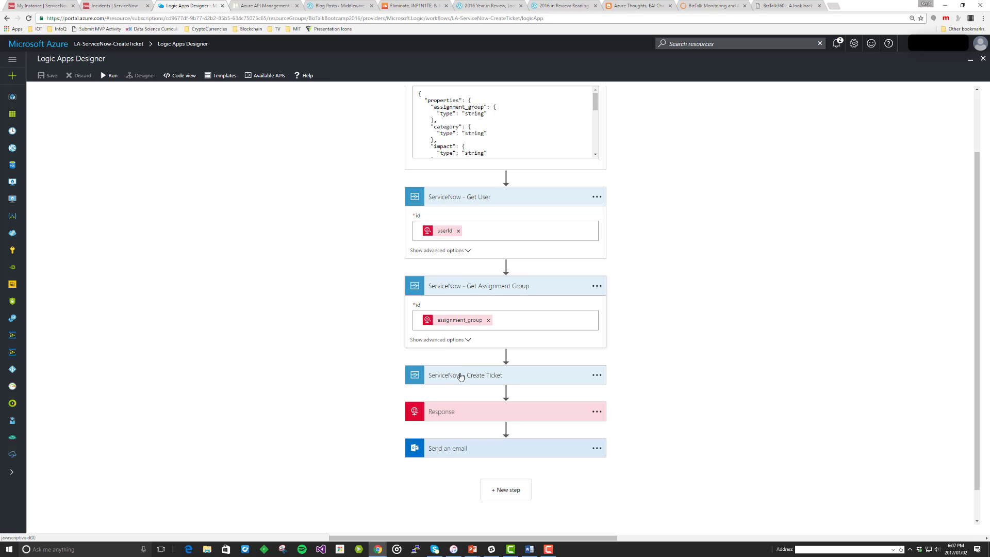
{"action": "left_click", "coordinate": [457, 374]}
{"action": "scroll", "coordinate": [392, 374], "scroll_direction": "down", "scroll_amount": 2}
{"action": "scroll", "coordinate": [394, 375], "scroll_direction": "down", "scroll_amount": 1}
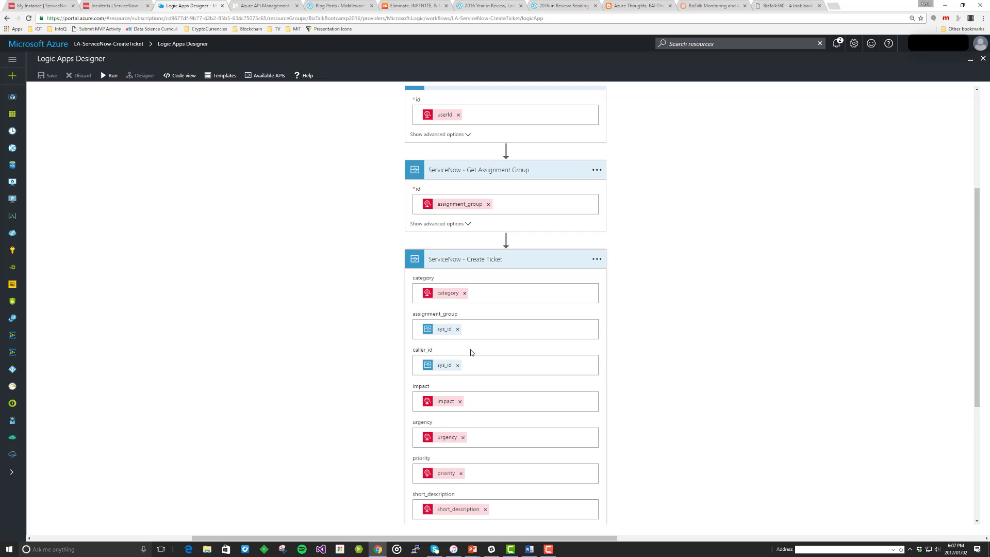
{"action": "scroll", "coordinate": [470, 352], "scroll_direction": "down", "scroll_amount": 1}
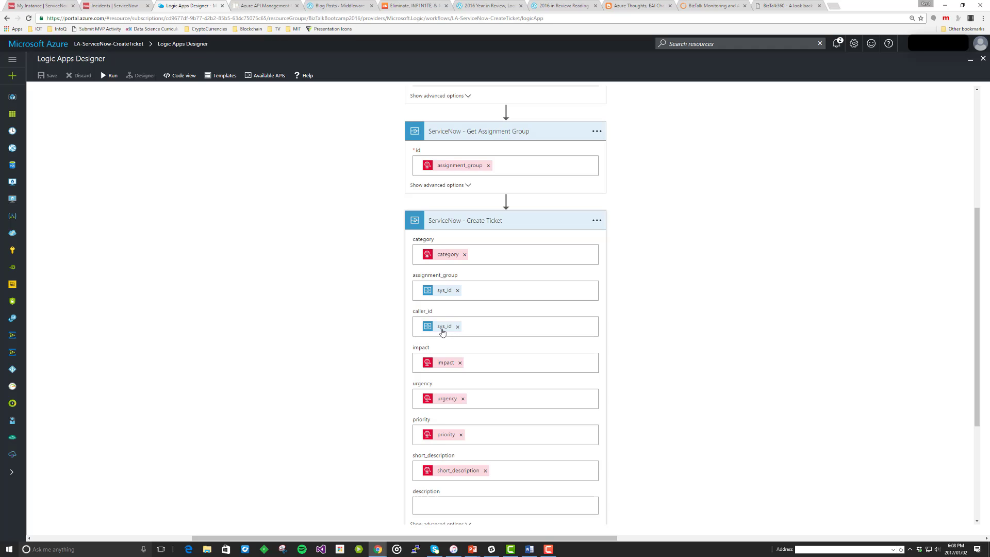
{"action": "scroll", "coordinate": [464, 325], "scroll_direction": "up", "scroll_amount": 3}
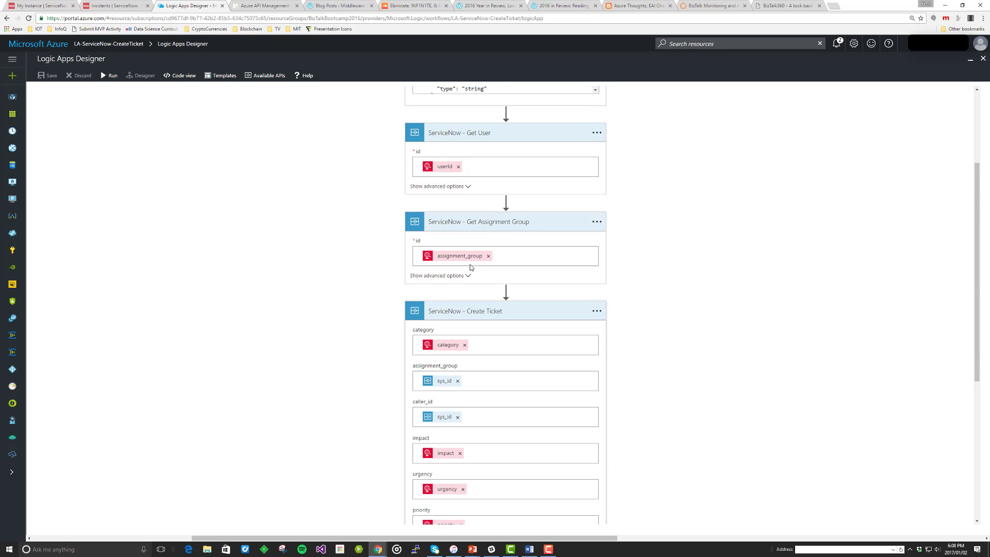
{"action": "scroll", "coordinate": [428, 249], "scroll_direction": "down", "scroll_amount": 3}
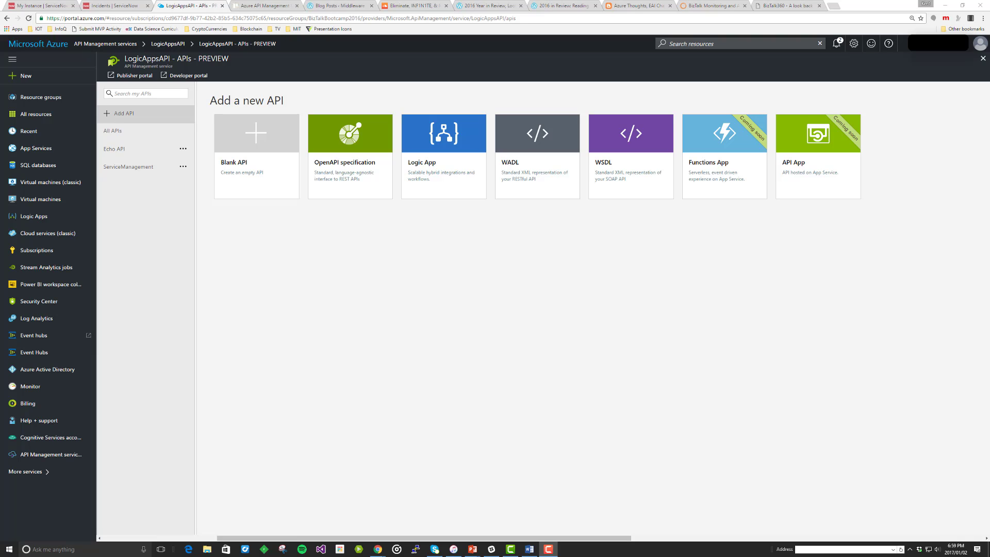
Open the APIs - PREVIEW page of the LogicAppsAPI API Management service.
{"action": "left_click", "coordinate": [37, 456]}
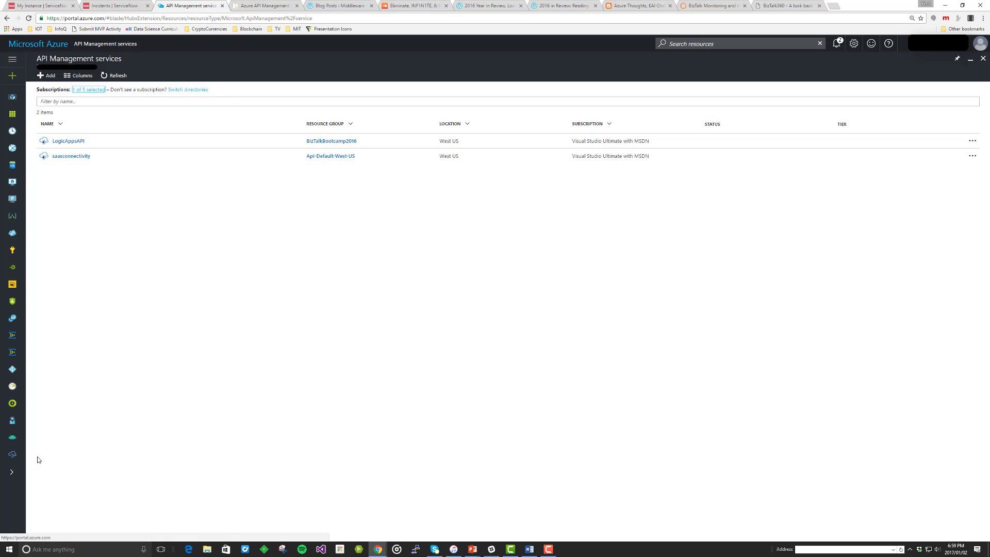
{"action": "left_click", "coordinate": [66, 146]}
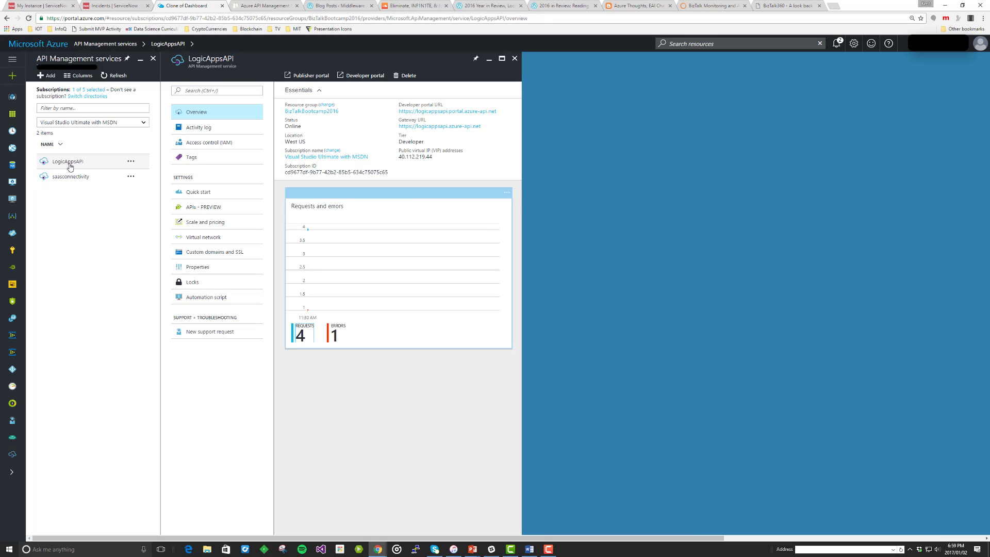
{"action": "left_click", "coordinate": [70, 162]}
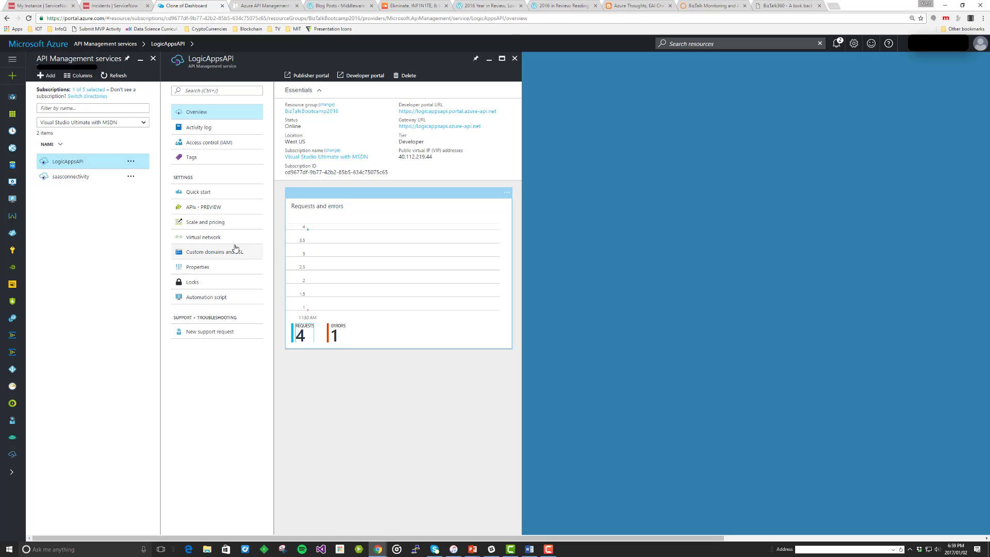
{"action": "left_click", "coordinate": [211, 208]}
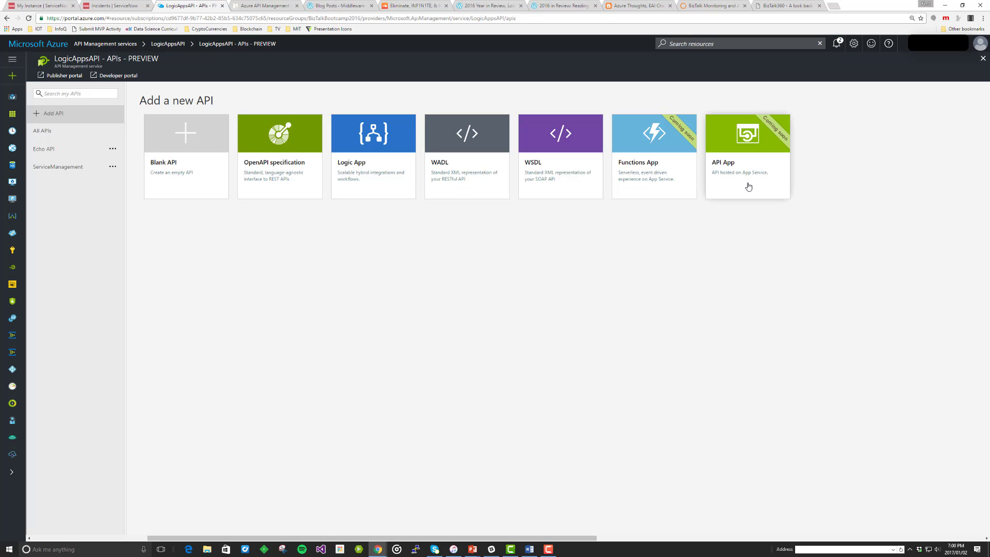
{"action": "left_click", "coordinate": [367, 187]}
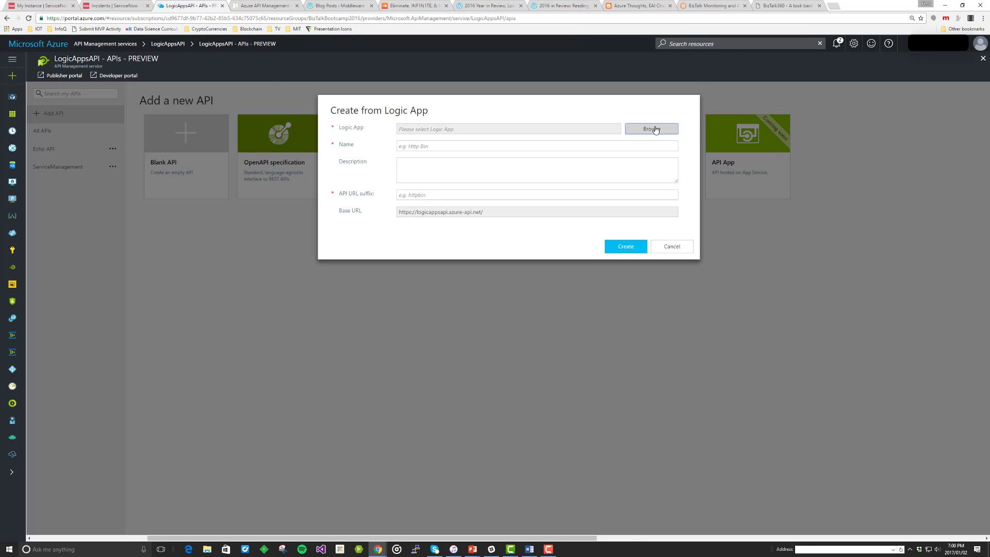
{"action": "left_click", "coordinate": [654, 129]}
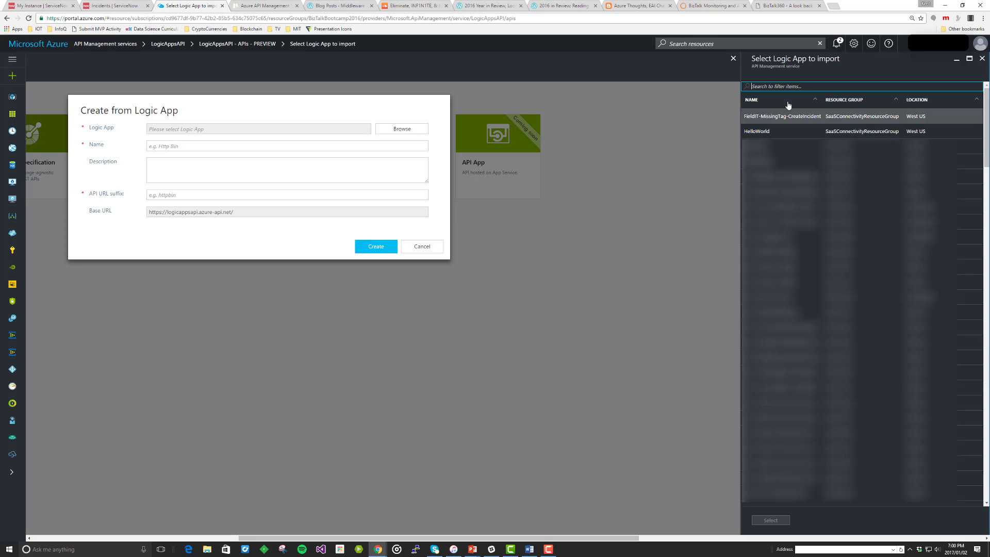
{"action": "type", "text": "LA"}
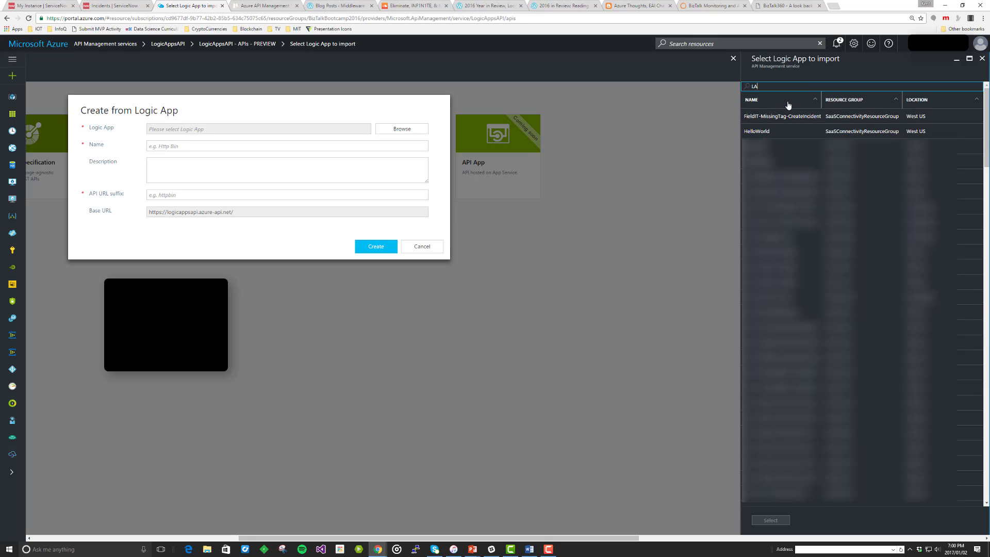
{"action": "type", "text": "-Se"}
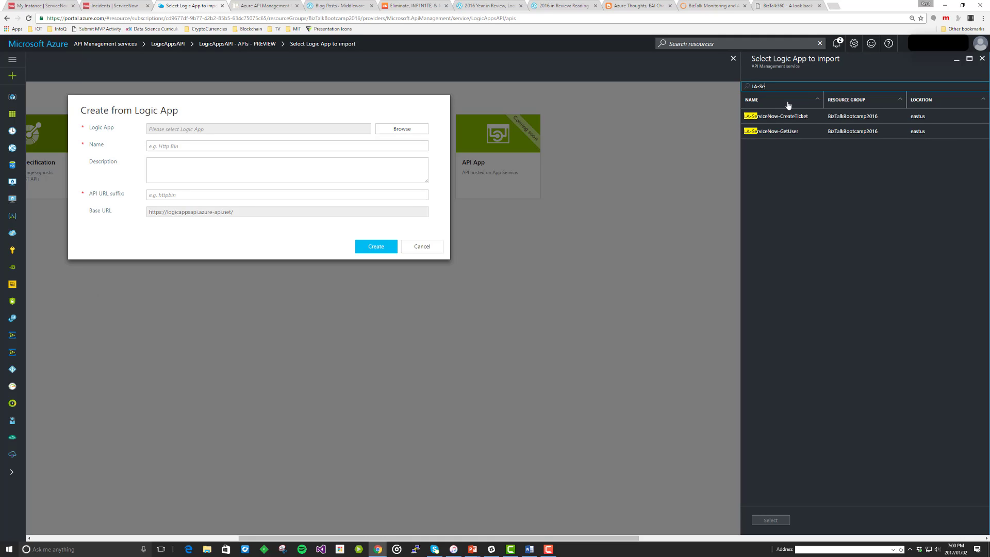
{"action": "left_click", "coordinate": [786, 134]}
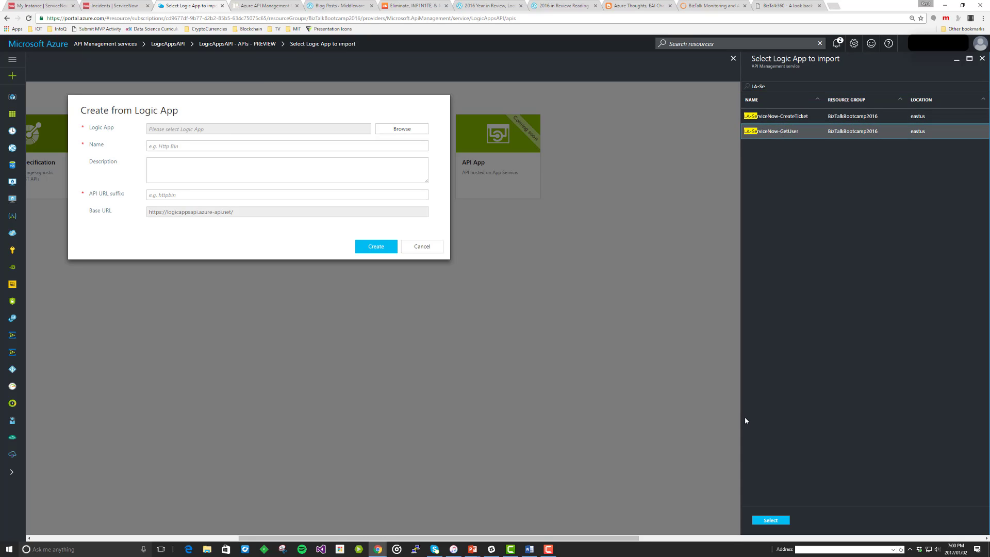
{"action": "left_click", "coordinate": [768, 520]}
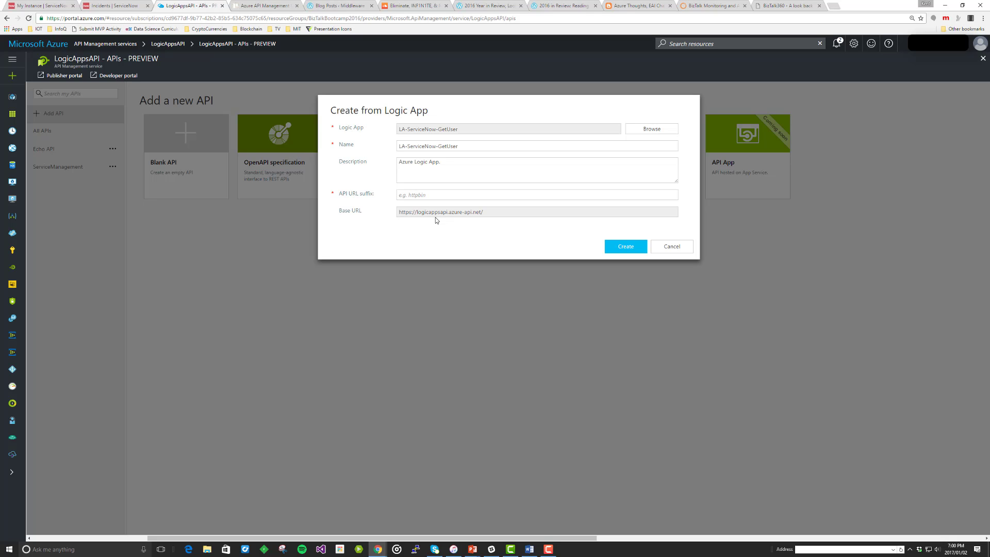
{"action": "left_click", "coordinate": [681, 248]}
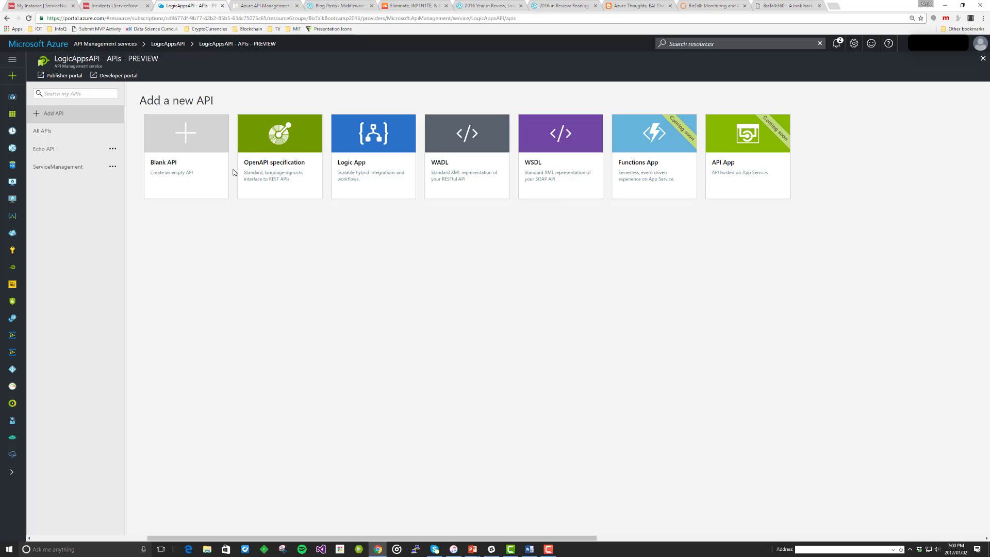
Examine the inbound processing of the ServiceManagement API's Ticket - Create operation in form and code view, including the available policies.
{"action": "left_click", "coordinate": [64, 169]}
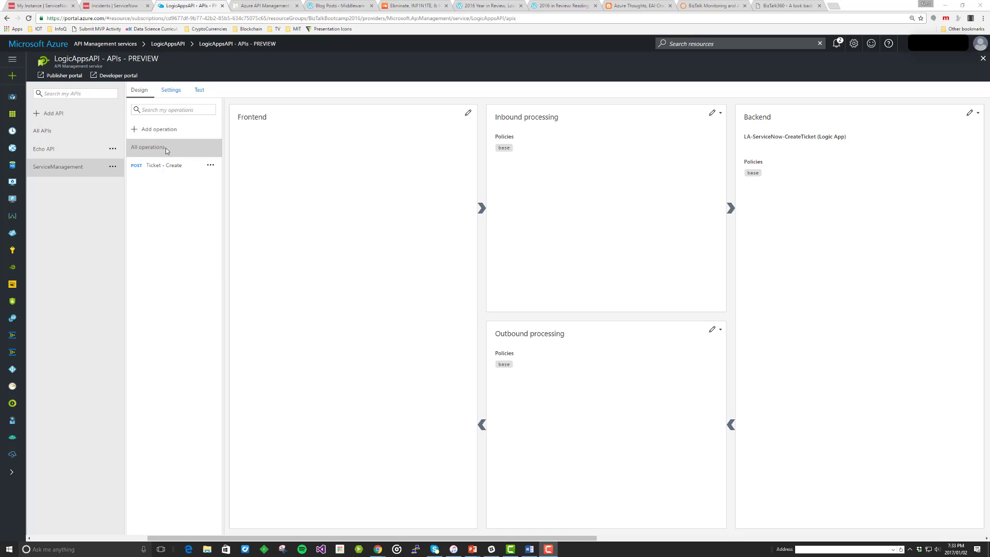
{"action": "left_click", "coordinate": [161, 168]}
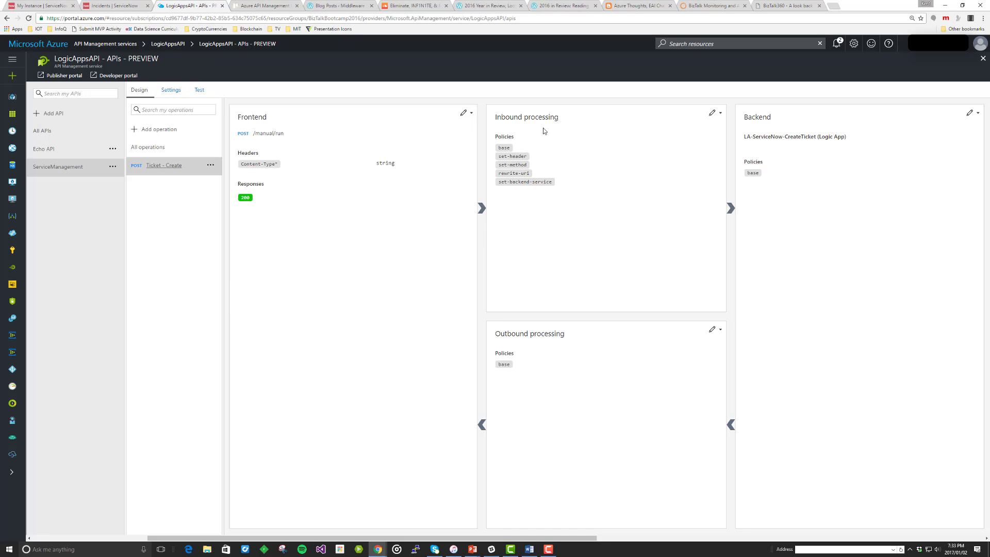
{"action": "left_click", "coordinate": [719, 114]}
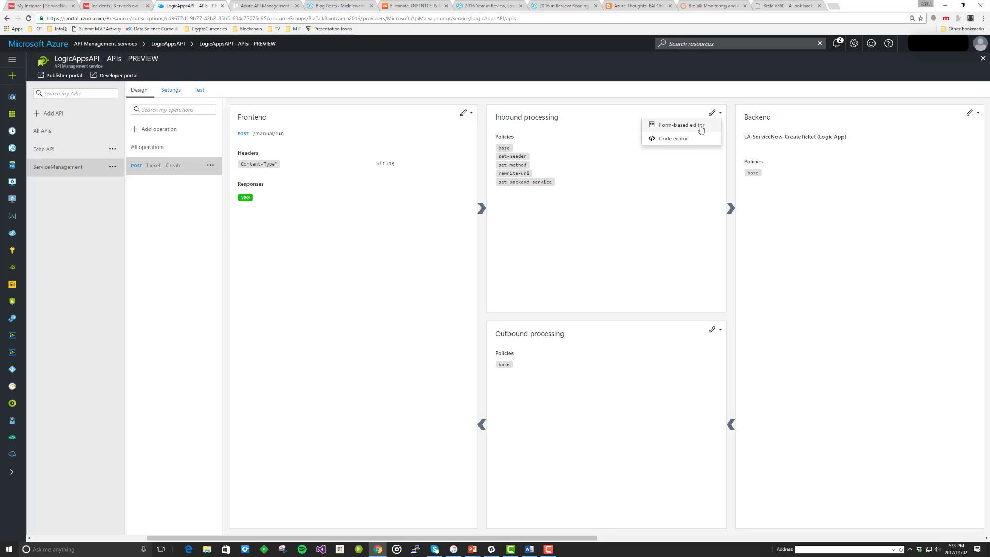
{"action": "left_click", "coordinate": [701, 126]}
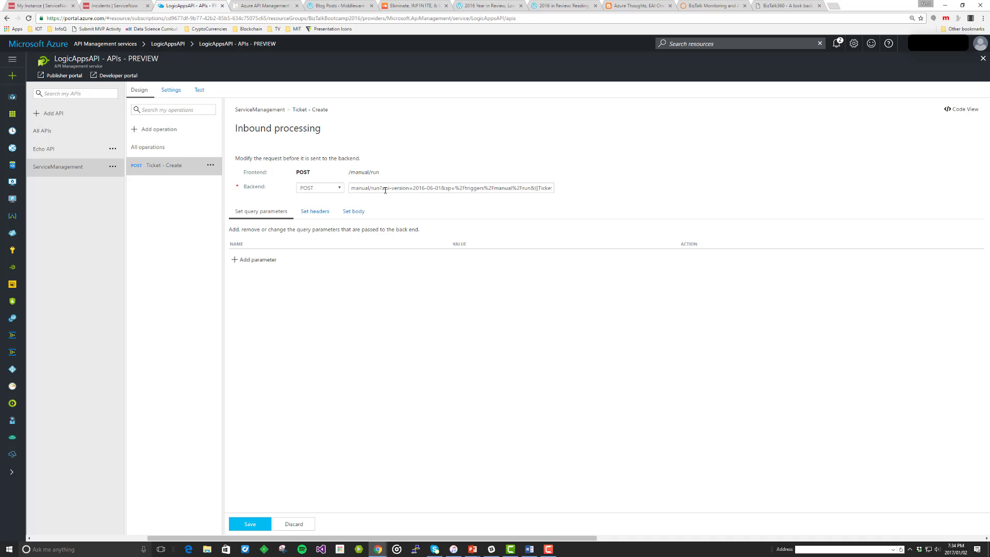
{"action": "left_click", "coordinate": [962, 109]}
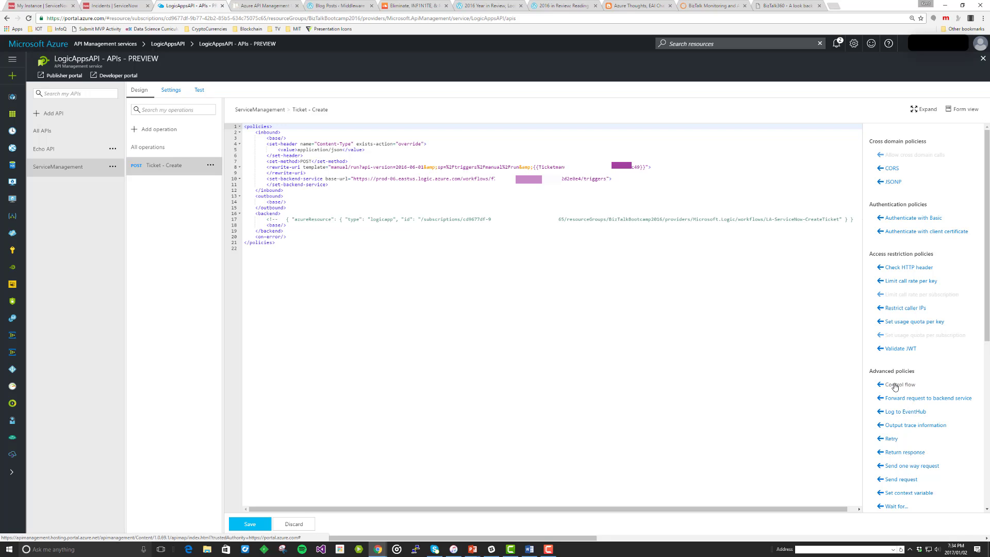
{"action": "scroll", "coordinate": [895, 387], "scroll_direction": "down", "scroll_amount": 5}
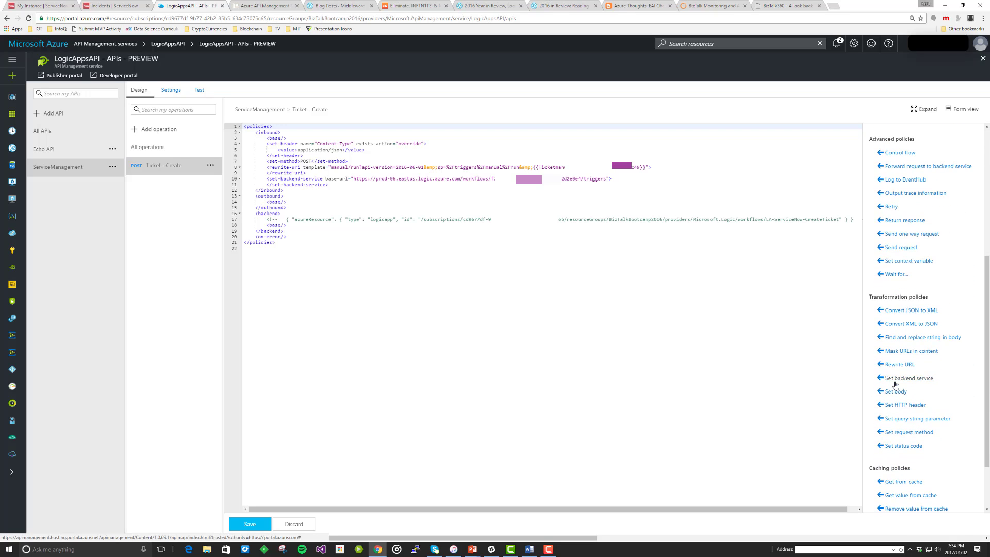
{"action": "scroll", "coordinate": [895, 384], "scroll_direction": "down", "scroll_amount": 2}
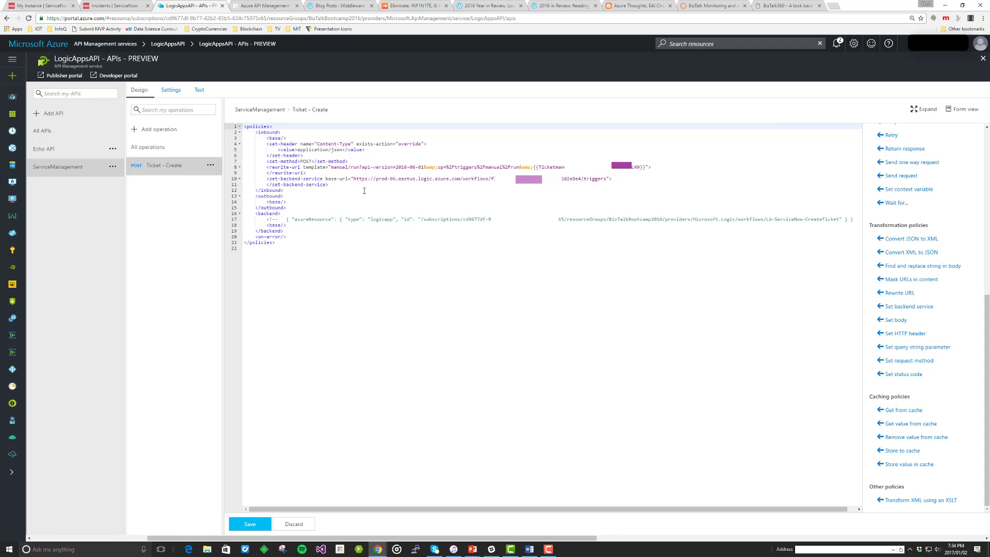
{"action": "left_click", "coordinate": [962, 109]}
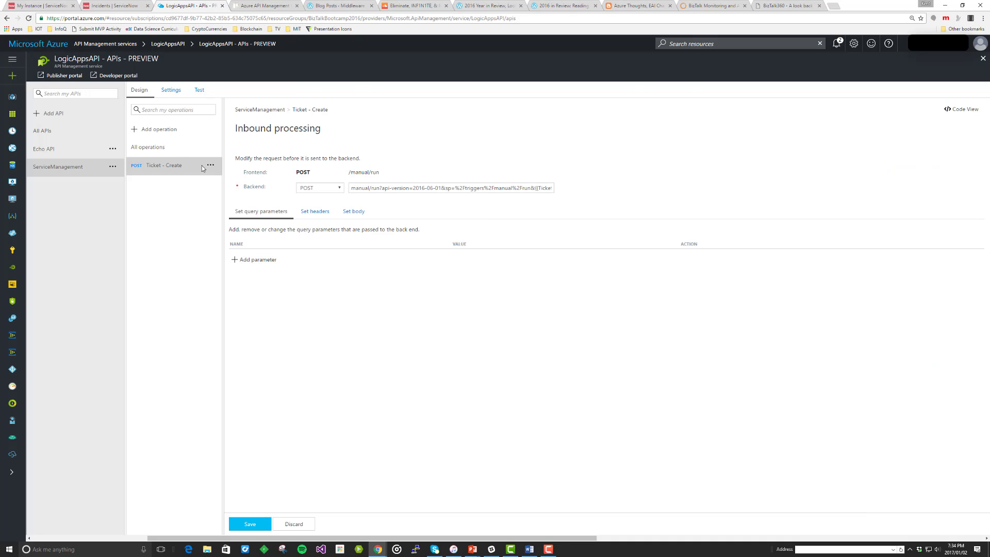
{"action": "left_click", "coordinate": [159, 169]}
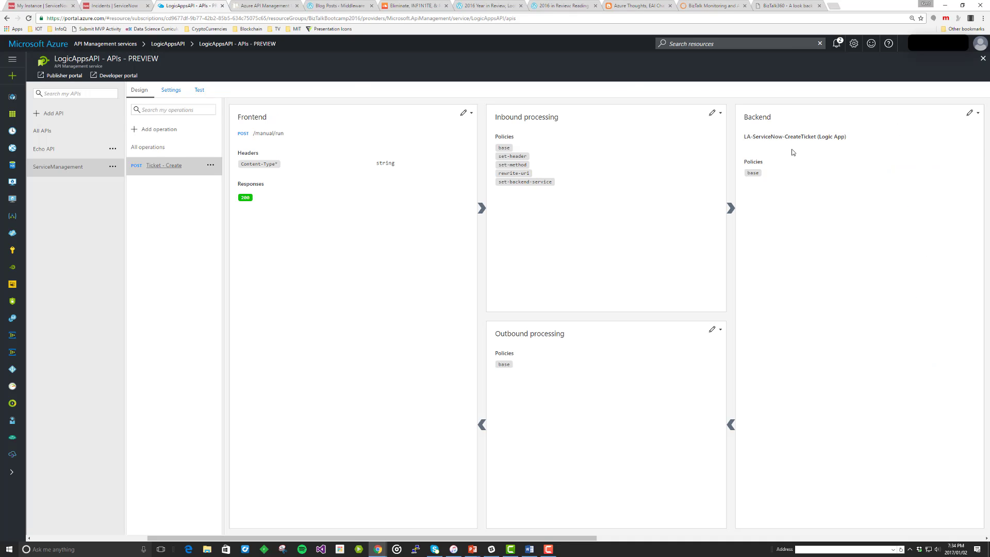
Inspect the Ticket - Create operation's backend target and its outbound processing settings for headers and body.
{"action": "left_click", "coordinate": [969, 113]}
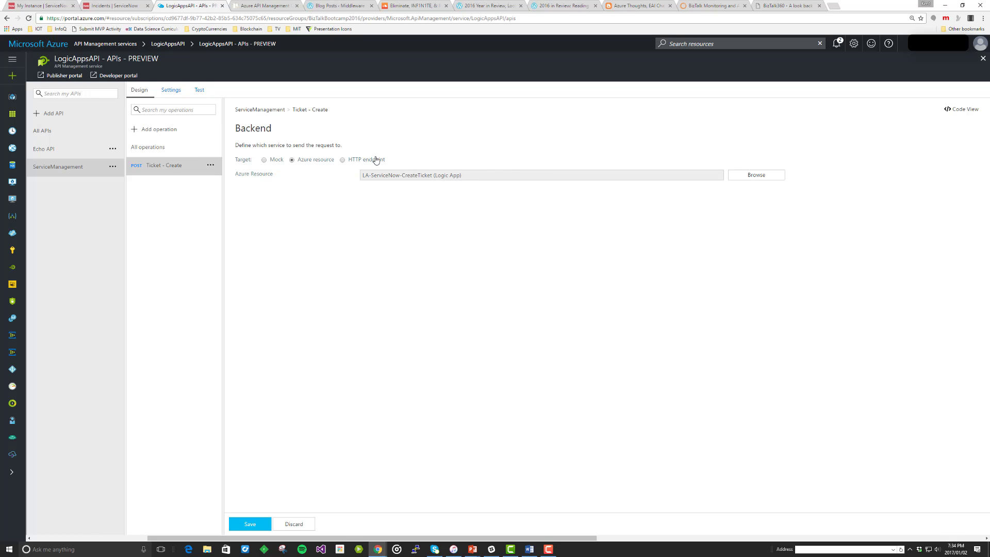
{"action": "left_click", "coordinate": [165, 170]}
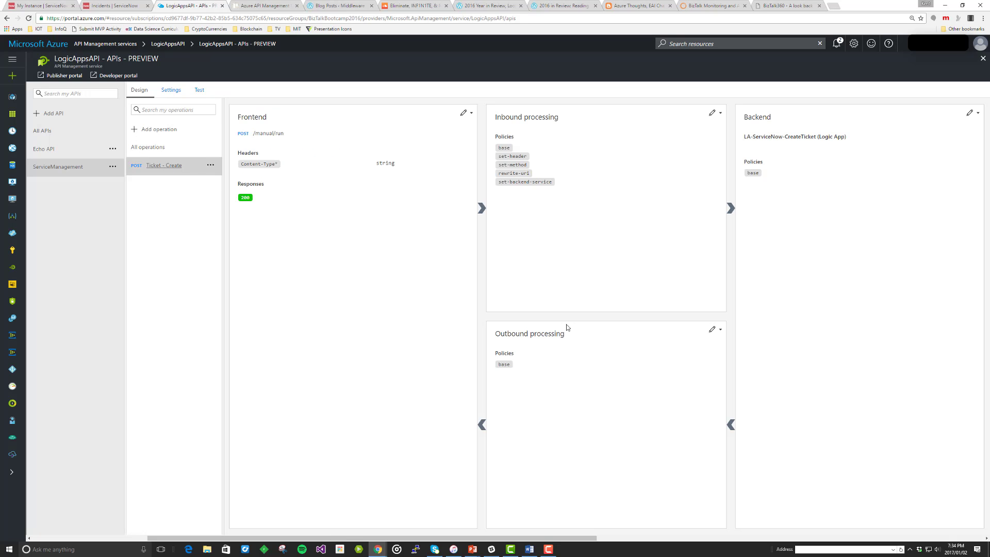
{"action": "left_click", "coordinate": [720, 332]}
{"action": "left_click", "coordinate": [699, 344]}
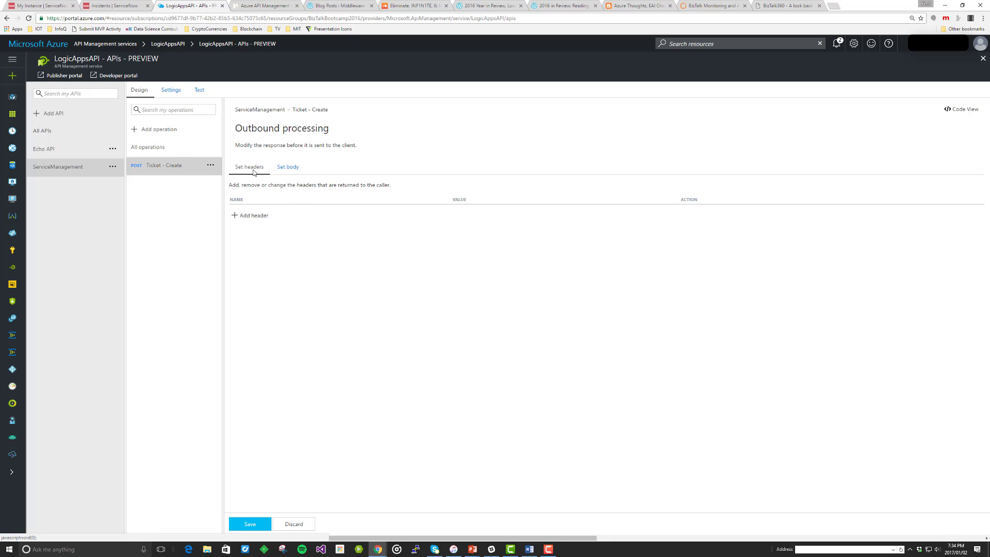
{"action": "left_click", "coordinate": [288, 169]}
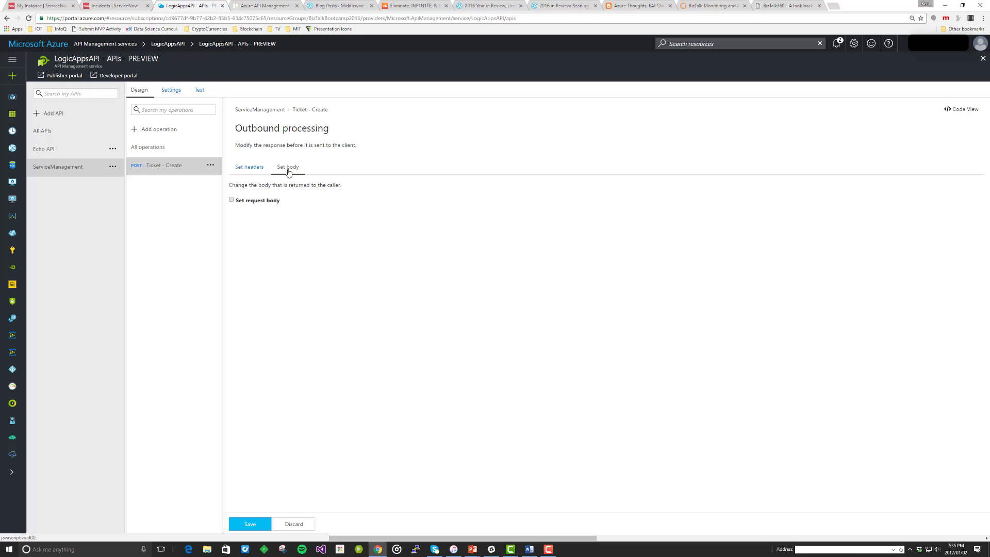
{"action": "left_click", "coordinate": [165, 168]}
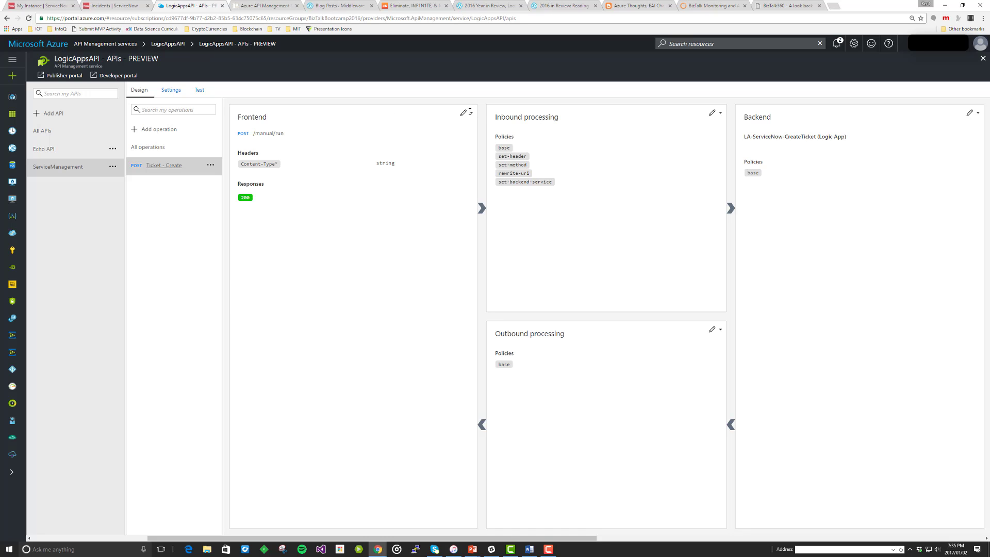
Examine the Ticket - Create operation's frontend definition in the form-based editor, including its URL, display name, query, headers, request and response settings.
{"action": "left_click", "coordinate": [470, 113]}
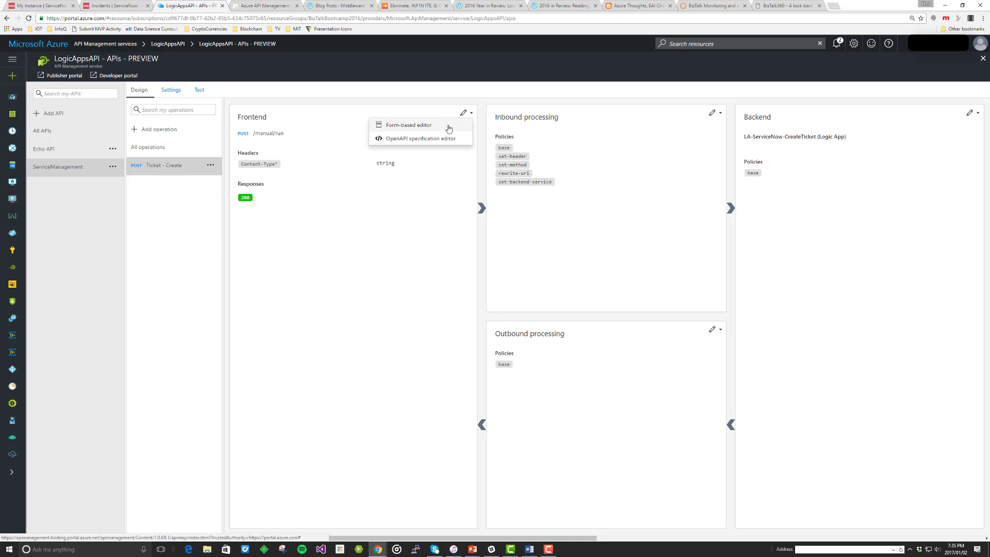
{"action": "left_click", "coordinate": [449, 127]}
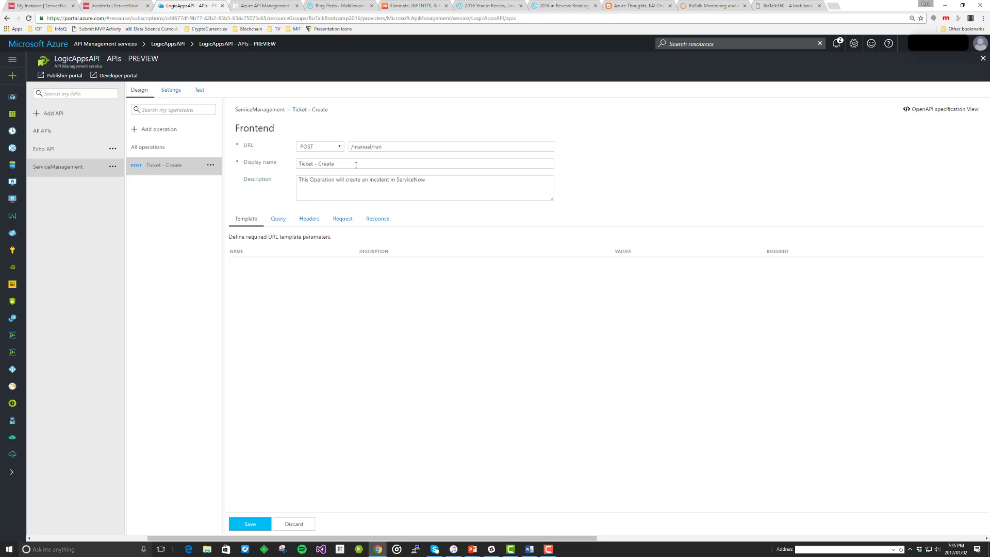
{"action": "left_click_drag", "start_coordinate": [337, 163], "coordinate": [299, 163]}
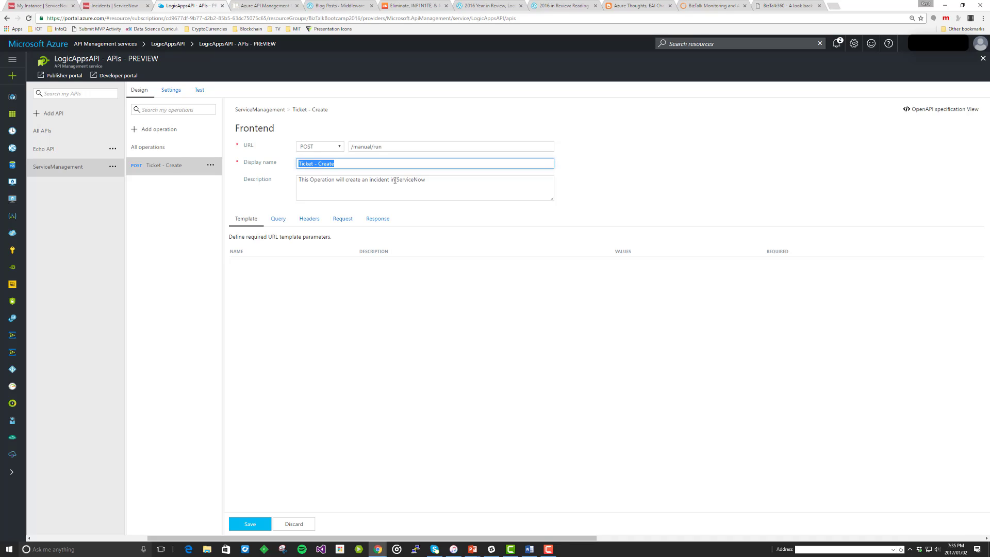
{"action": "left_click_drag", "start_coordinate": [386, 147], "coordinate": [341, 151]}
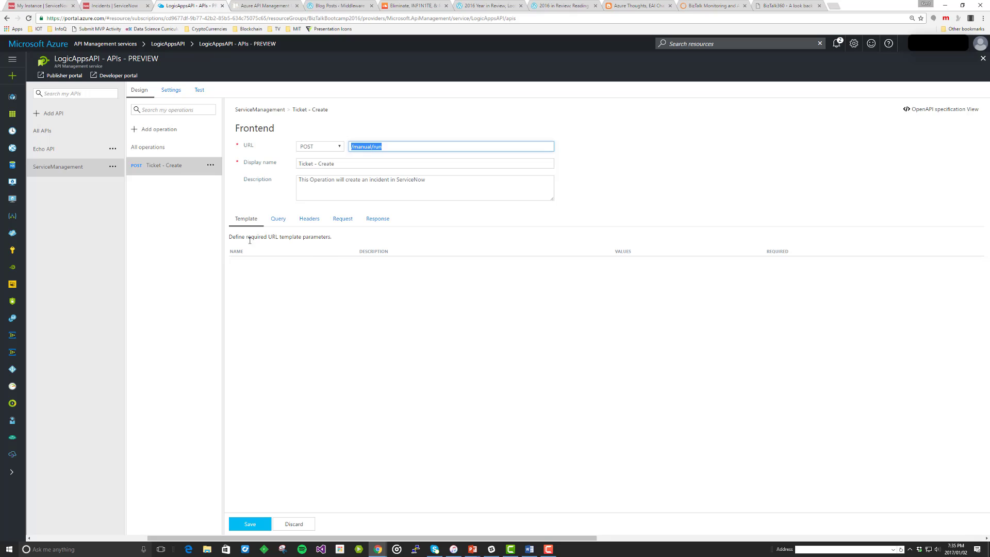
{"action": "left_click", "coordinate": [278, 220]}
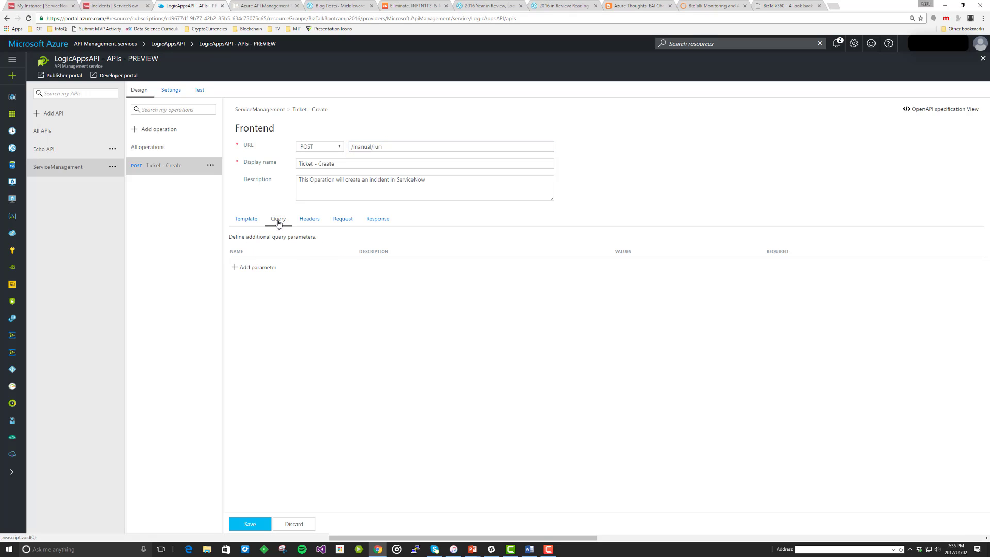
{"action": "left_click", "coordinate": [311, 221]}
{"action": "left_click", "coordinate": [335, 220]}
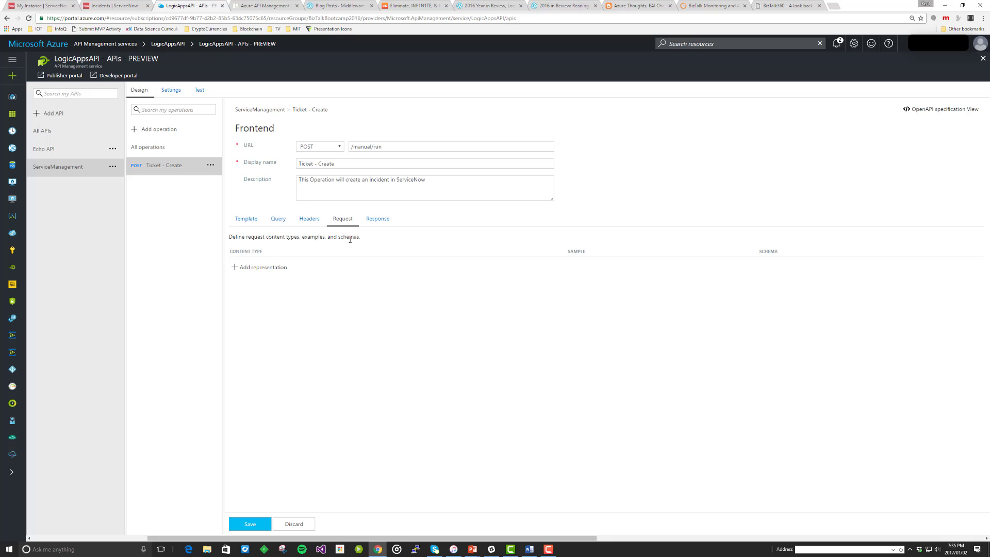
{"action": "left_click", "coordinate": [375, 221]}
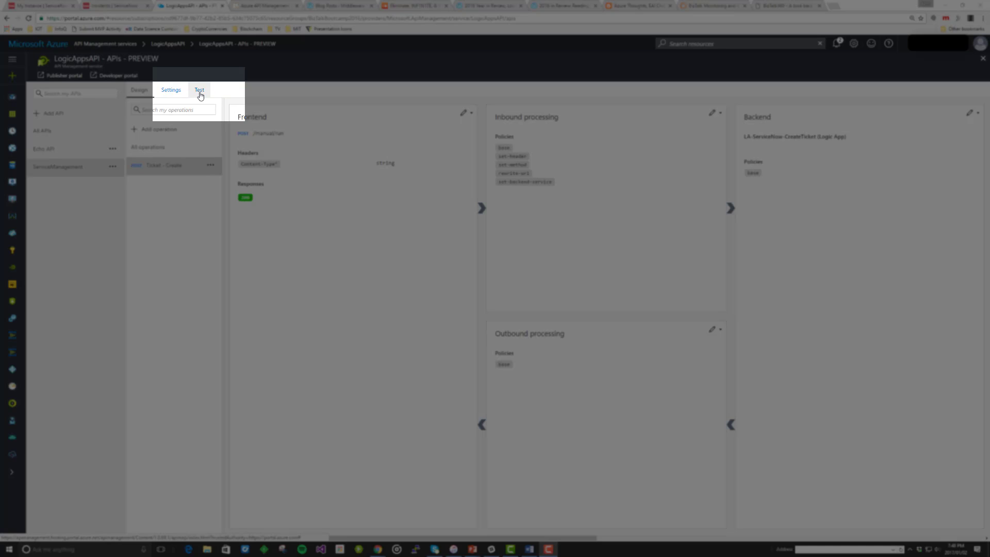
Send a test Ticket - Create request with a JSON body: user ID, category Network, assignment group Plant_Operations, impact, urgency and priority 1, short description Testing.
{"action": "left_click", "coordinate": [199, 90]}
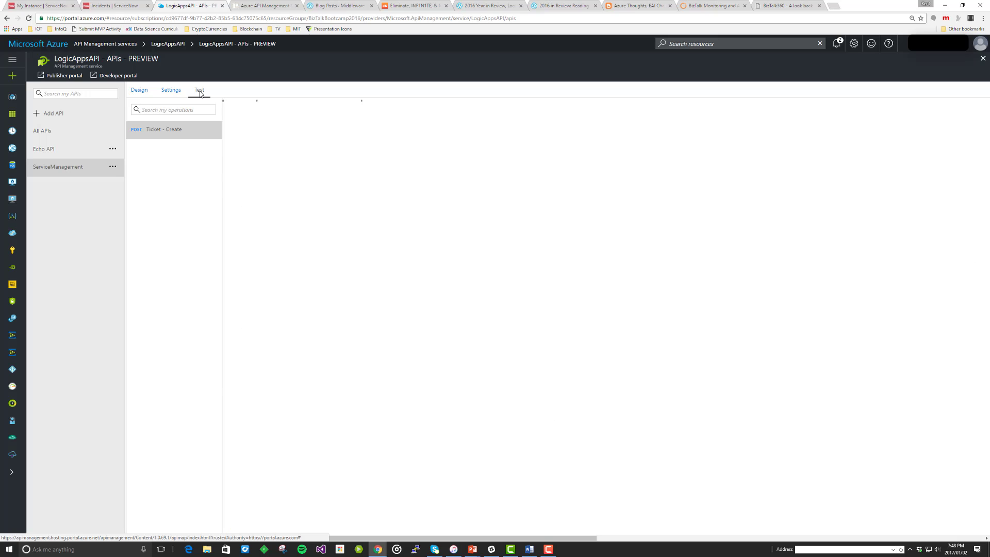
{"action": "left_click", "coordinate": [160, 132]}
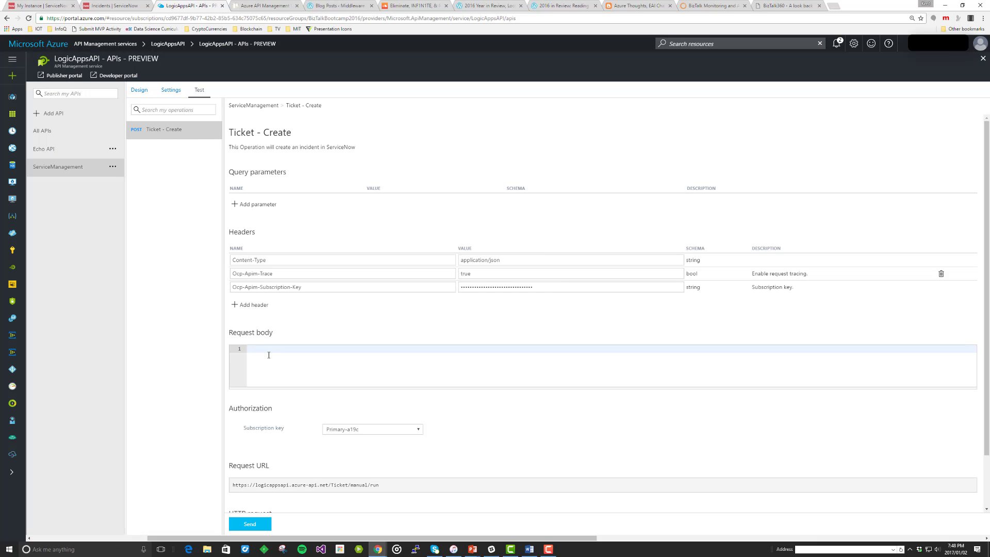
{"action": "key", "text": "ctrl+v"}
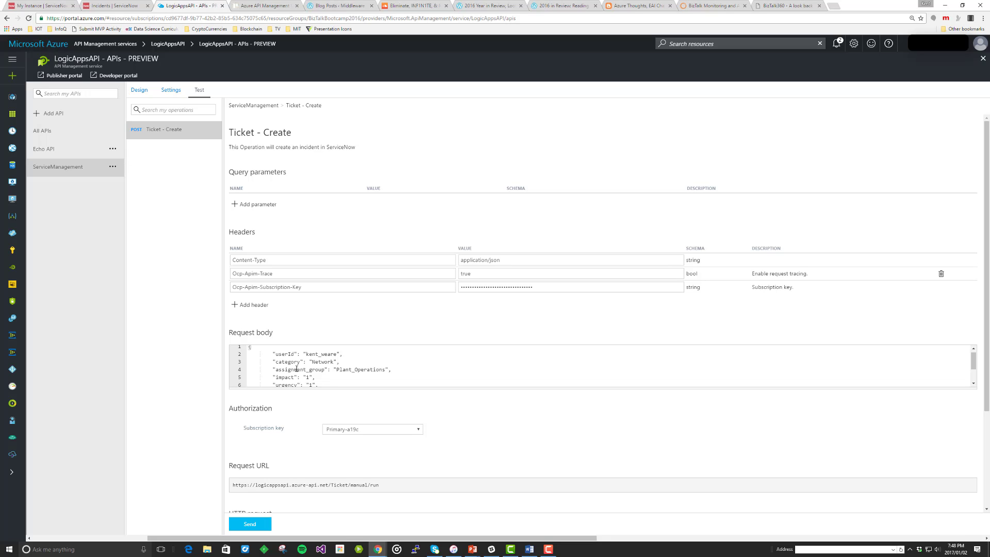
{"action": "scroll", "coordinate": [296, 369], "scroll_direction": "down", "scroll_amount": 2}
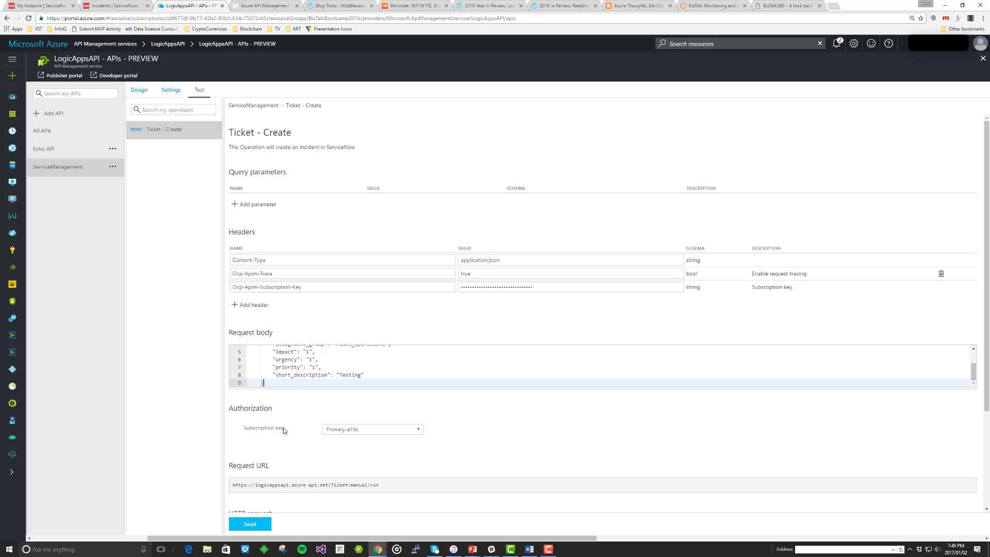
{"action": "scroll", "coordinate": [283, 430], "scroll_direction": "down", "scroll_amount": 1}
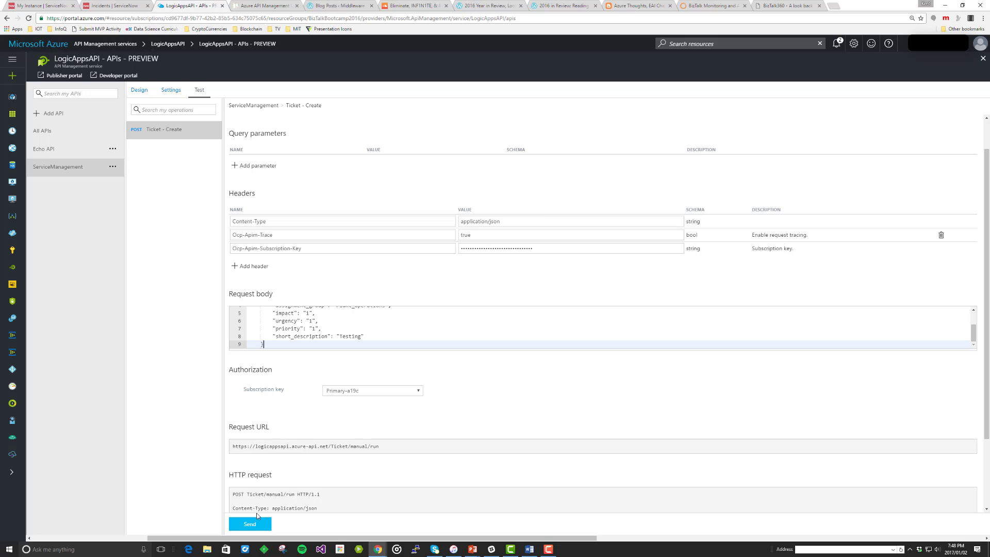
{"action": "left_click", "coordinate": [252, 525]}
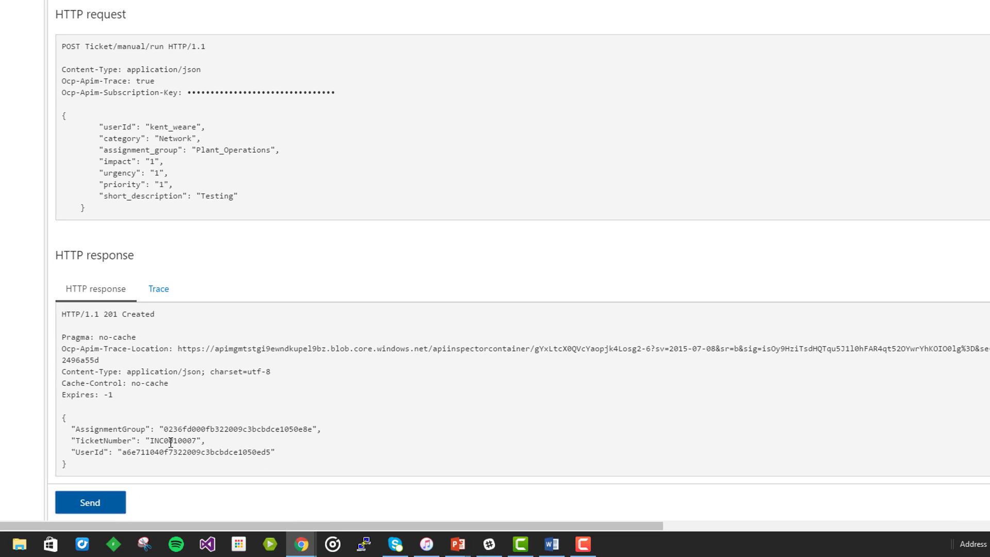
{"action": "double_click", "coordinate": [226, 460]}
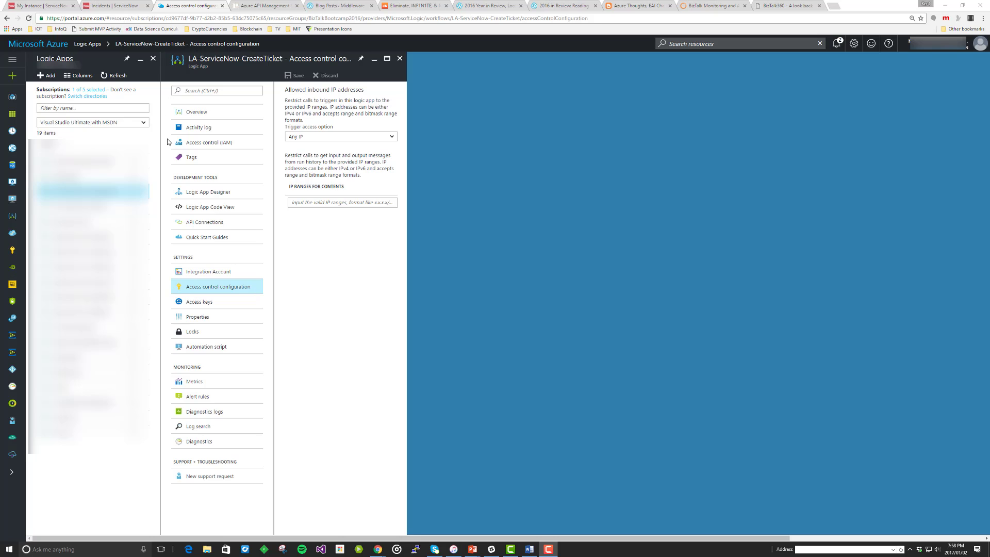
Inspect the LA-ServiceNow-CreateTicket Logic App's access control configuration, including the trigger access options and the IP ranges for contents.
{"action": "left_click", "coordinate": [245, 221]}
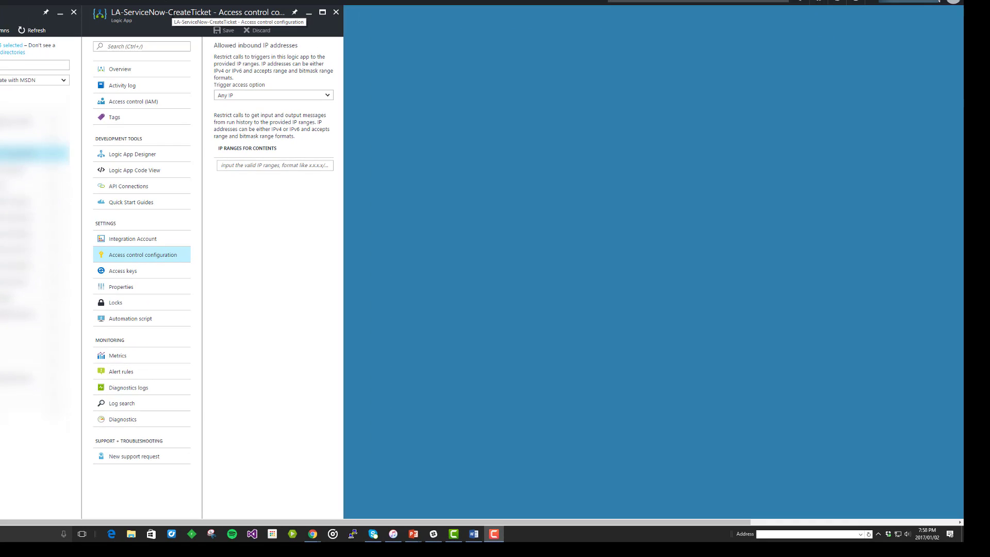
{"action": "left_click", "coordinate": [125, 261]}
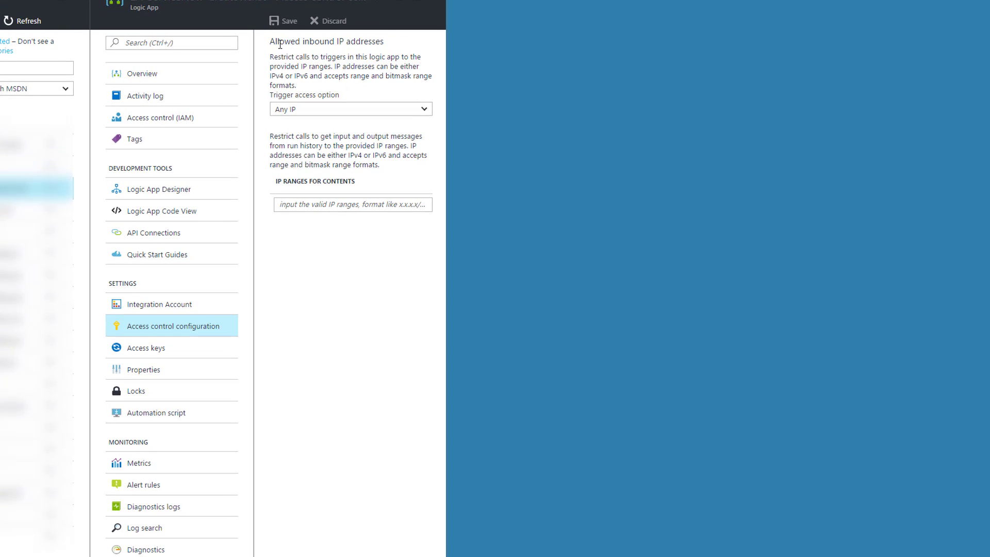
{"action": "left_click", "coordinate": [424, 111]}
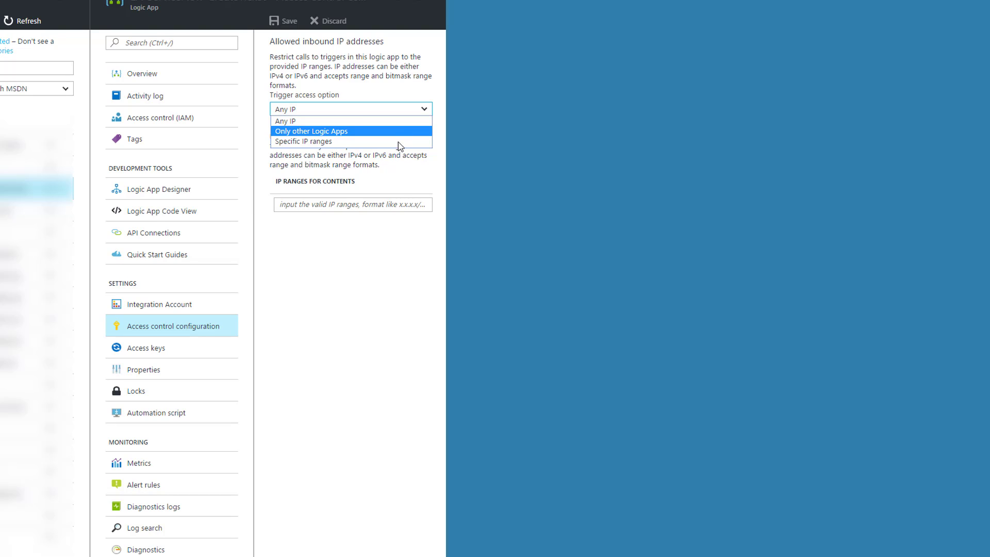
{"action": "left_click", "coordinate": [390, 237]}
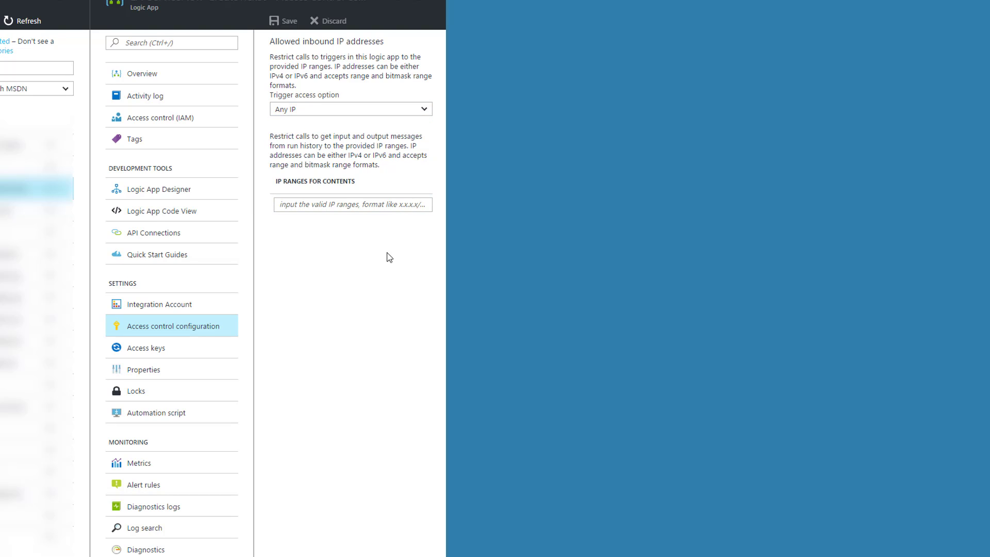
{"action": "left_click", "coordinate": [325, 203]}
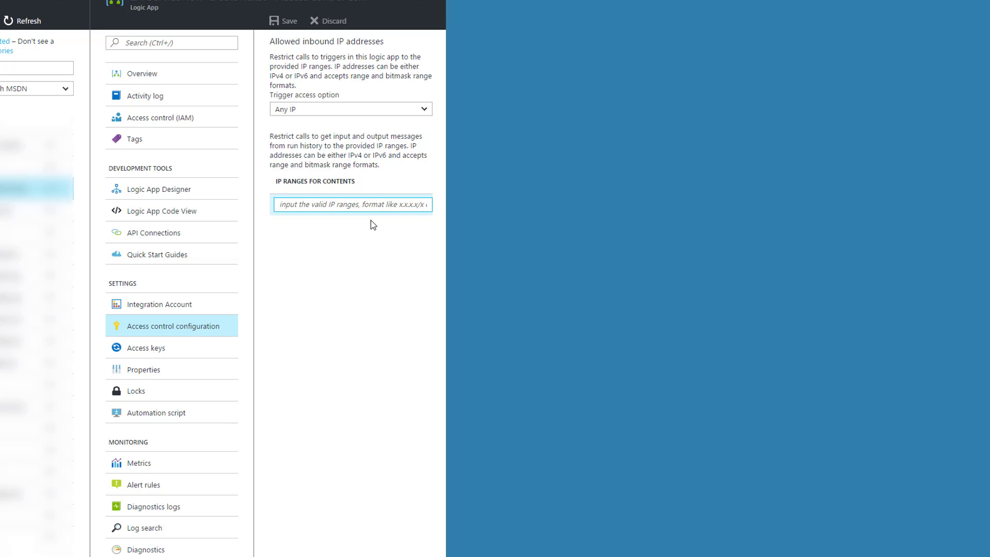